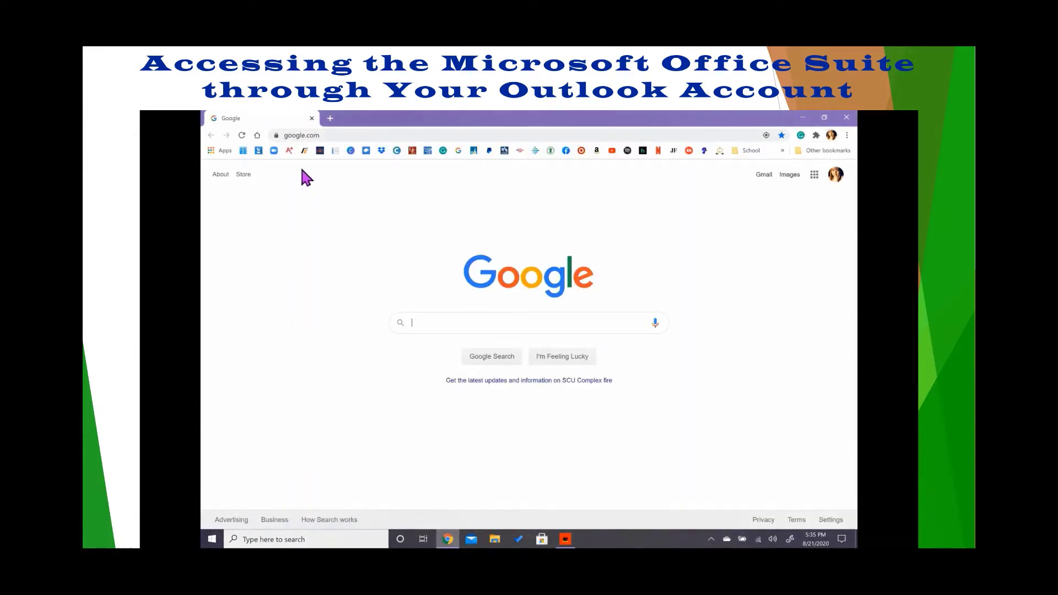
# Sign in to the Reedley College student portal from the bookmark's My Portal page.
pyautogui.click(304, 150)
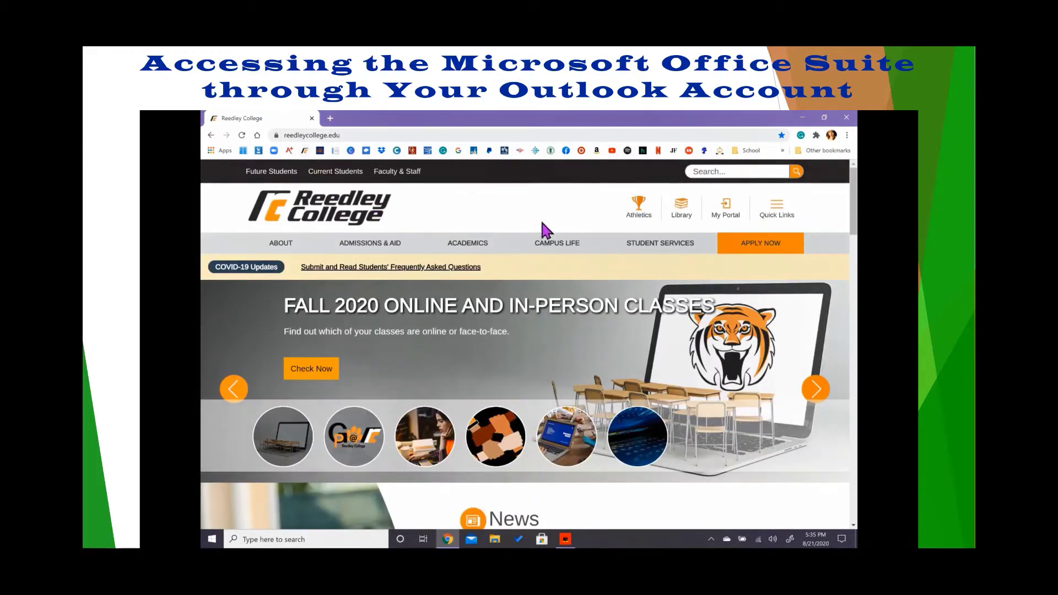
pyautogui.click(725, 216)
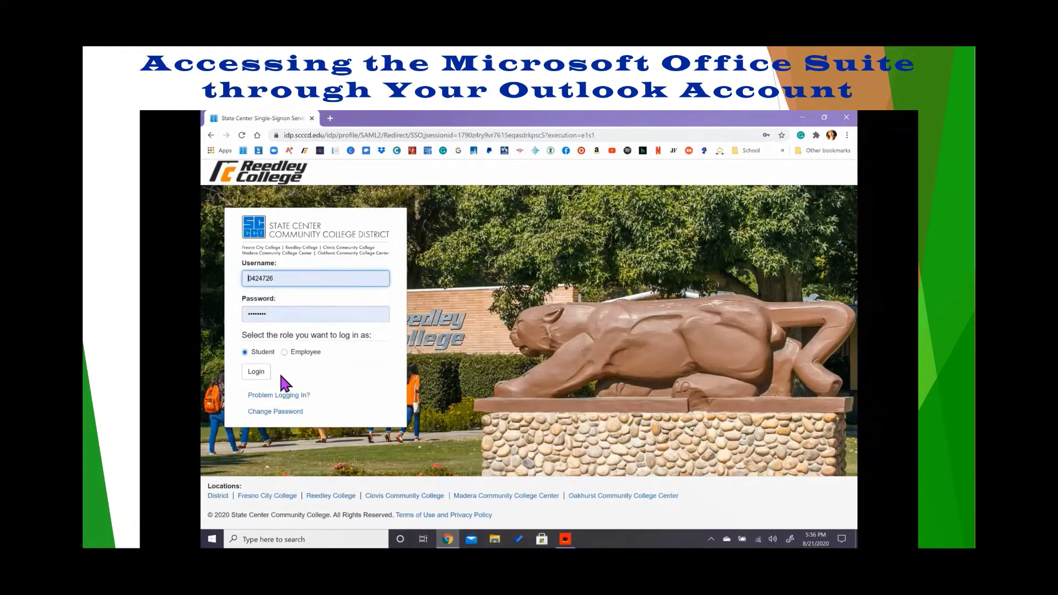
pyautogui.click(259, 374)
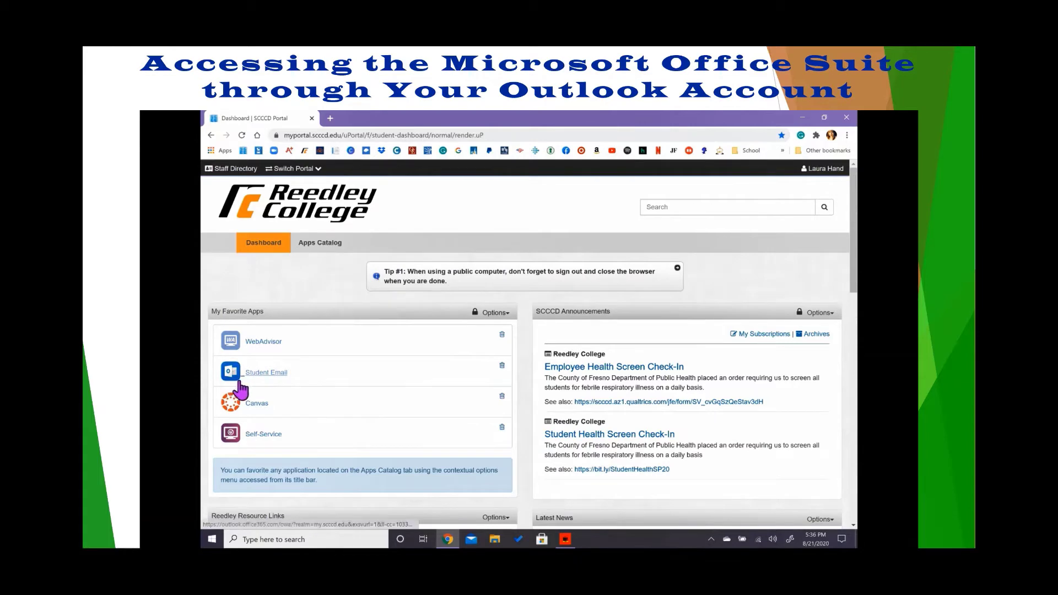
# Open Student Email in Outlook and show the app launcher listing the Office apps.
pyautogui.click(265, 374)
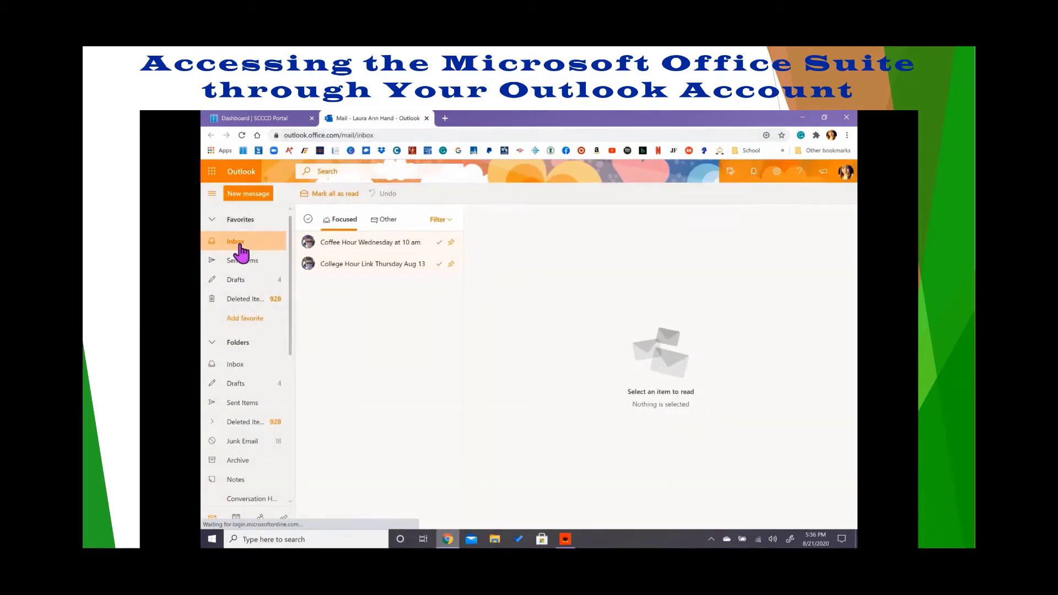
pyautogui.click(212, 174)
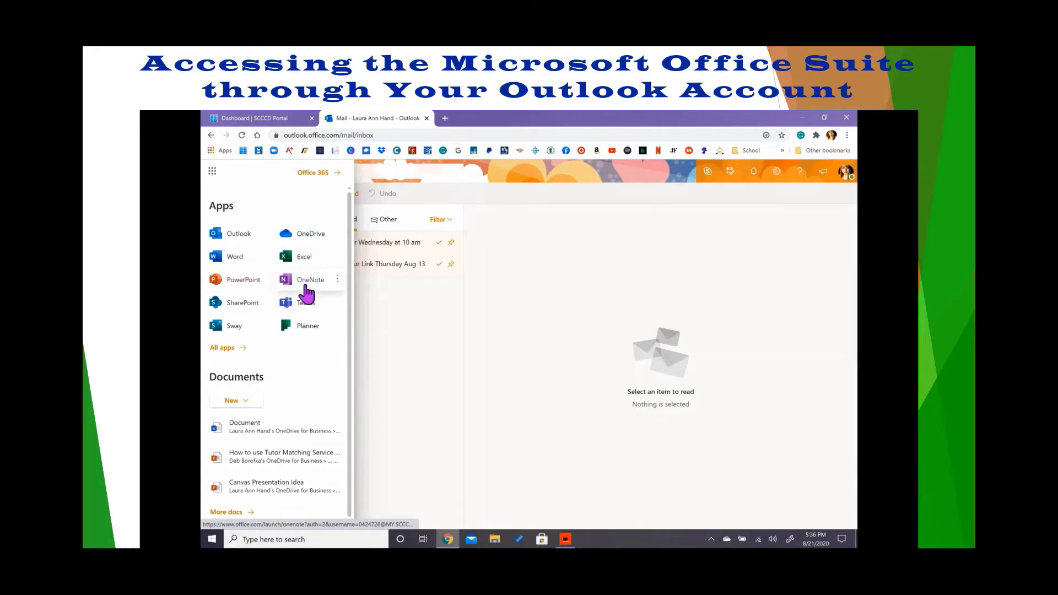
# Go to the Office 365 home page, glance at the Install Office options, and launch Word.
pyautogui.click(338, 174)
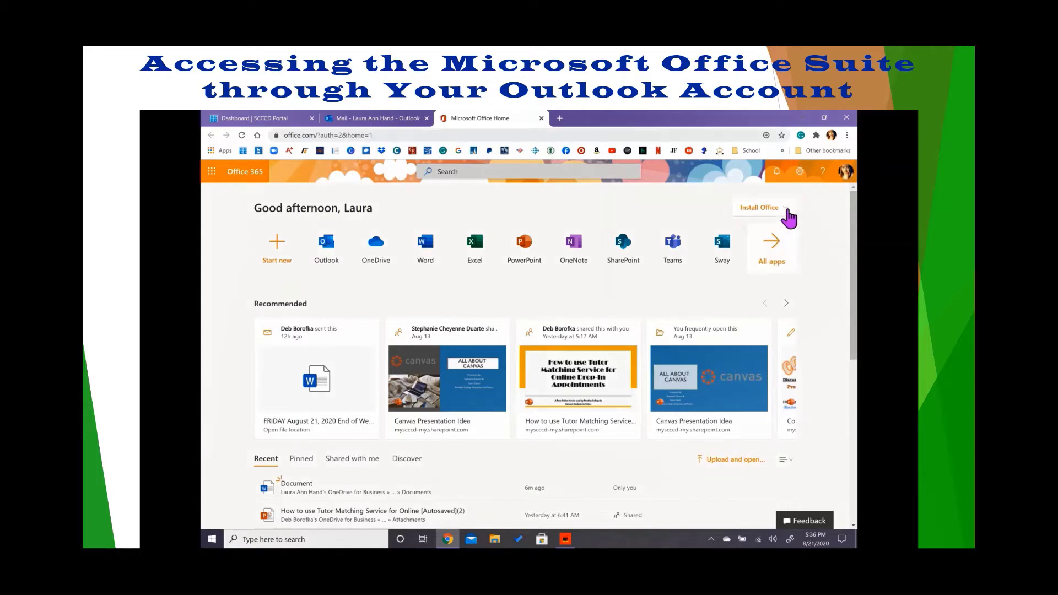
pyautogui.click(790, 211)
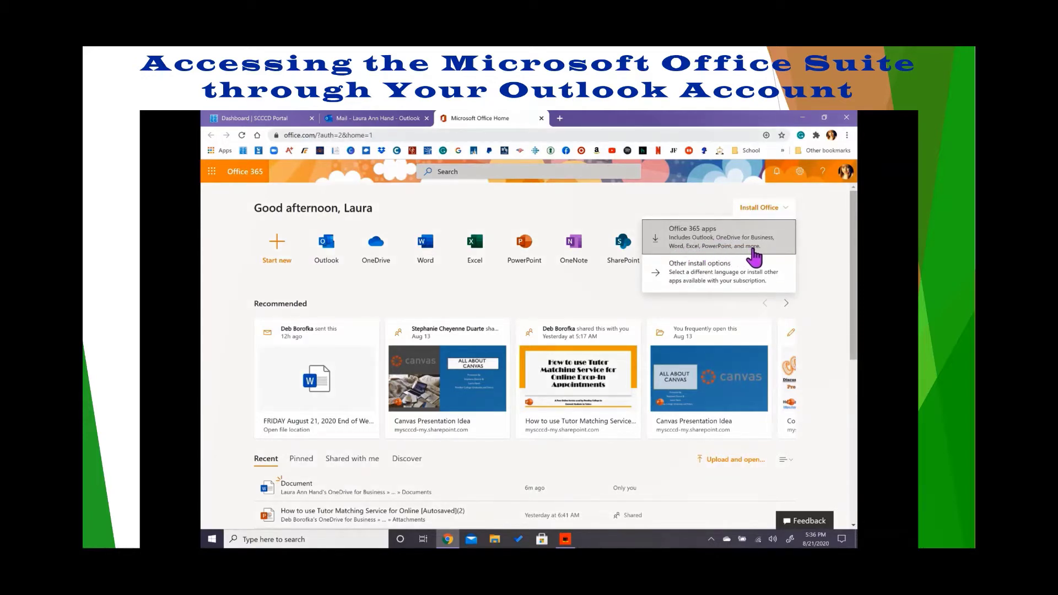
pyautogui.click(812, 243)
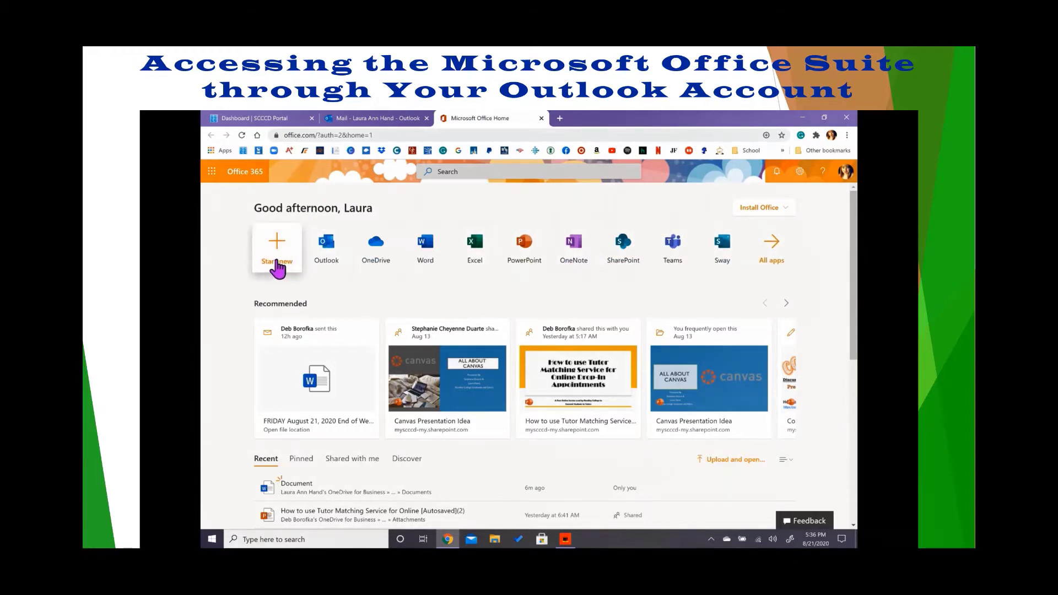
pyautogui.click(429, 264)
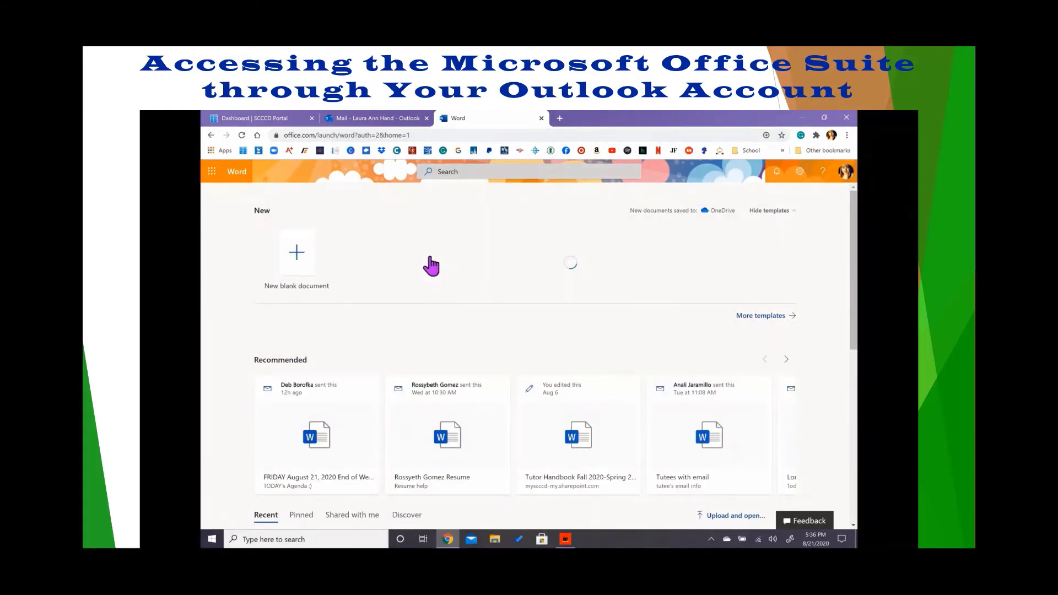
# Create a blank document with the line 'Essay One Rough Draft' and rename the file 'Essay One Rough Draft'.
pyautogui.click(303, 260)
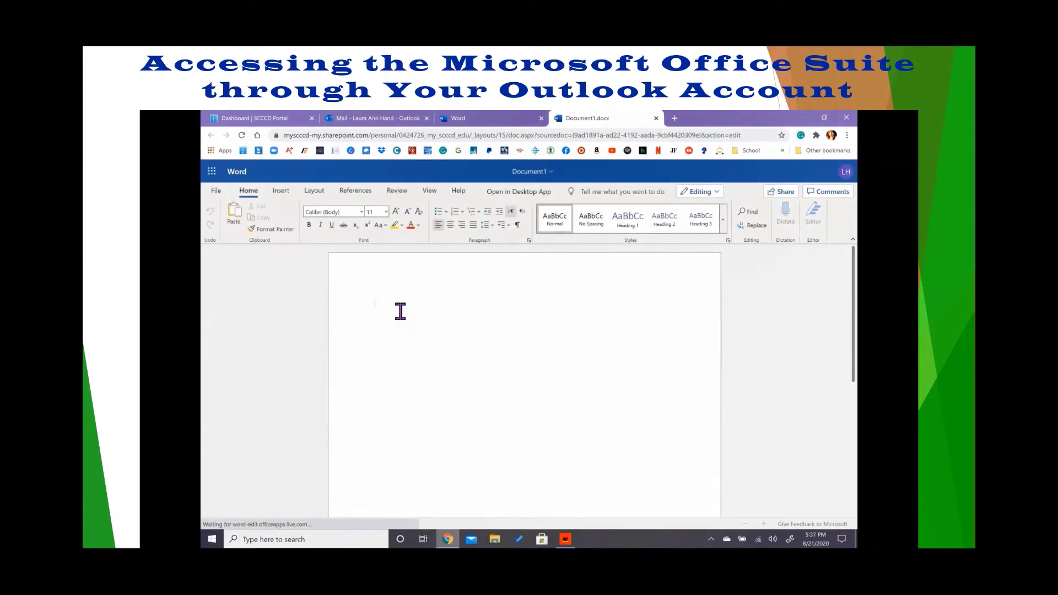
pyautogui.write('Essay One Rough Draft')
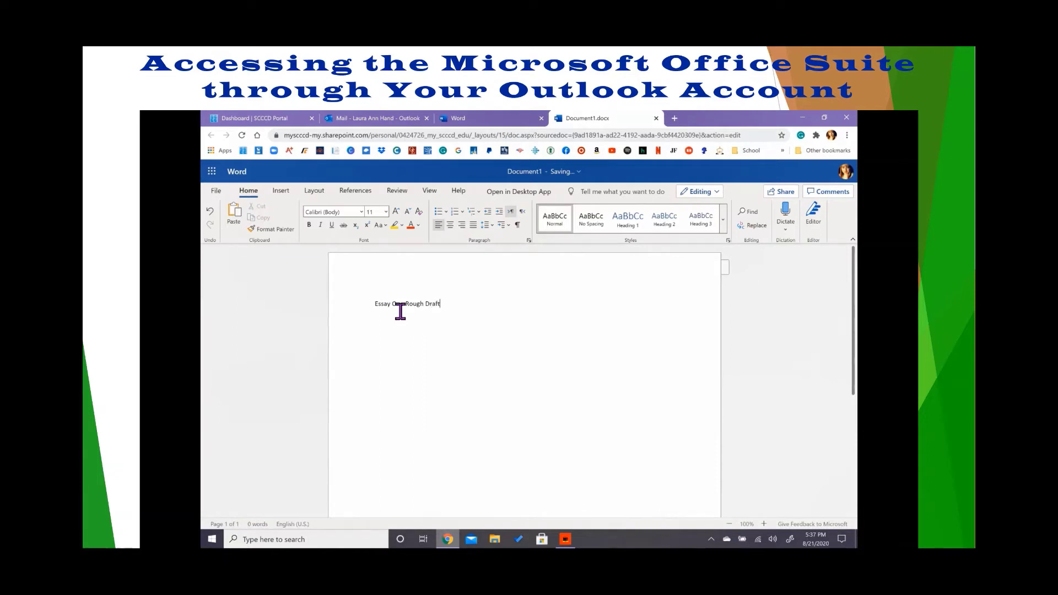
pyautogui.click(576, 174)
pyautogui.write('Essay One Rough Draft')
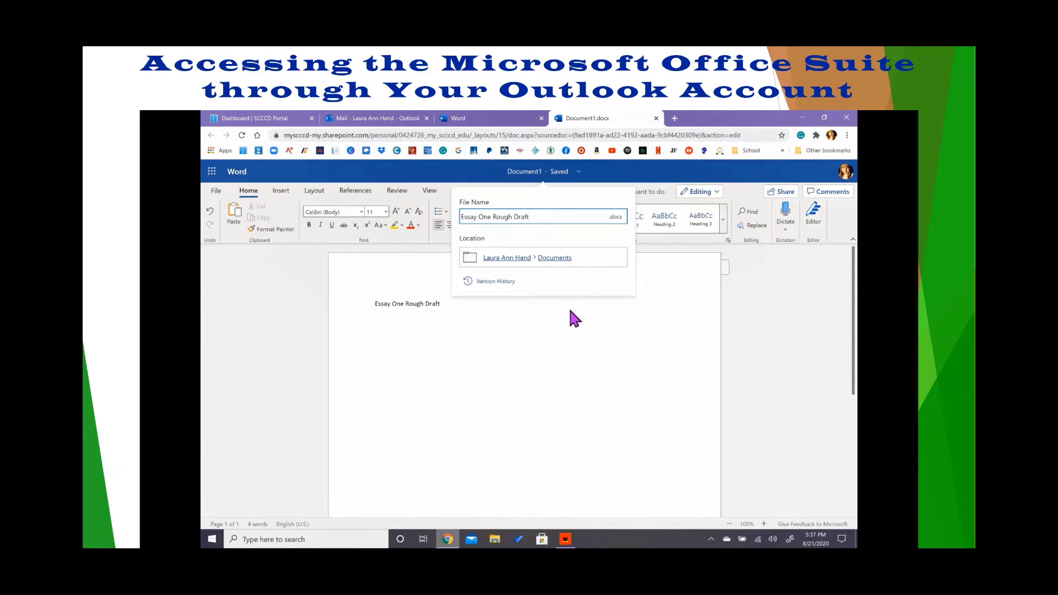
pyautogui.click(570, 311)
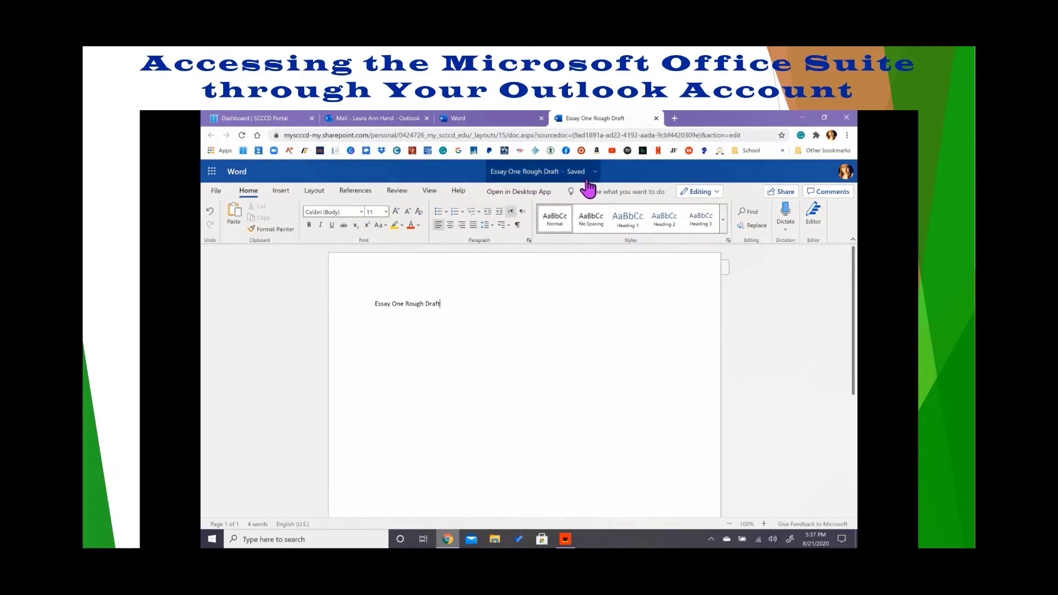
# Close the document and reopen Essay One Rough Draft from Word's recent files.
pyautogui.click(655, 118)
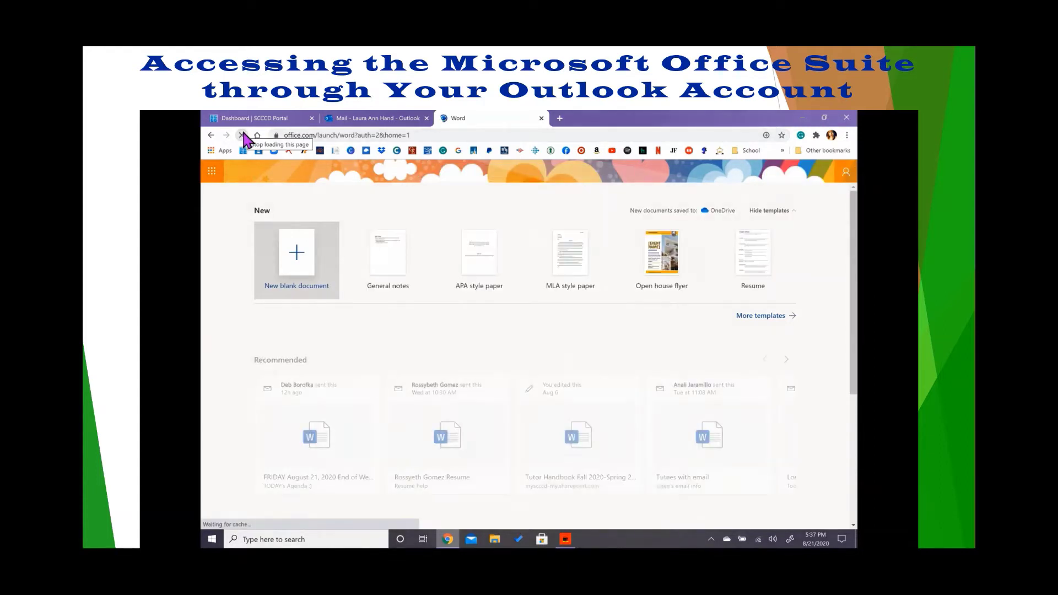
pyautogui.scroll(-5, 443, 329)
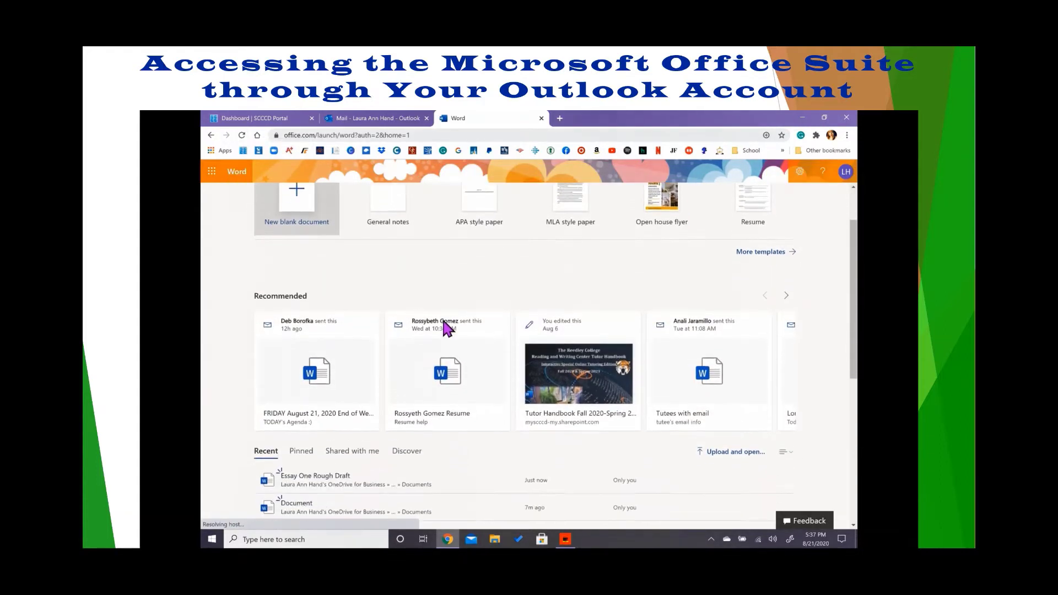
pyautogui.scroll(-2, 445, 329)
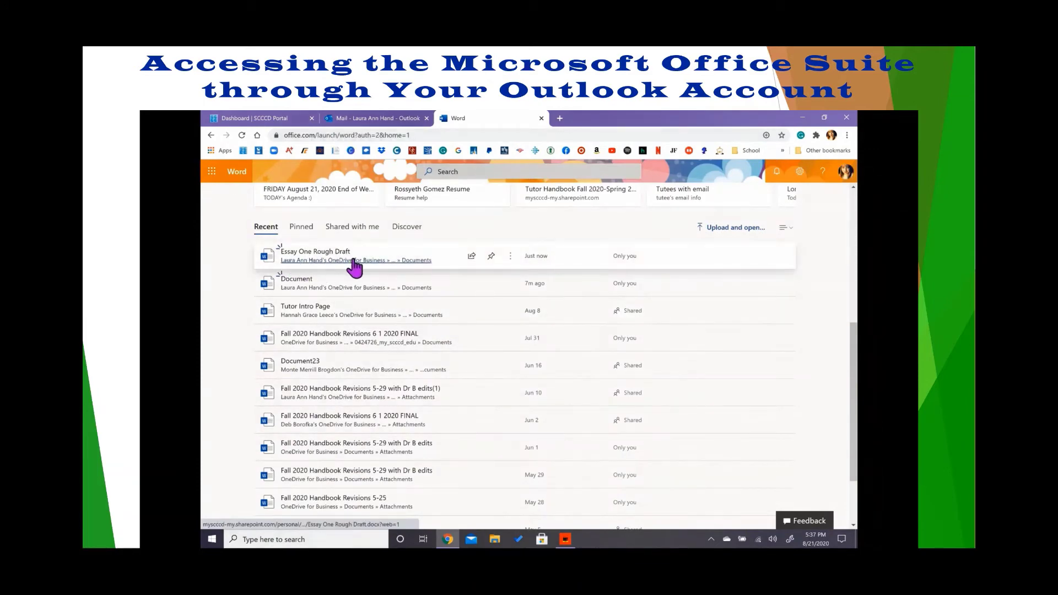
pyautogui.click(314, 252)
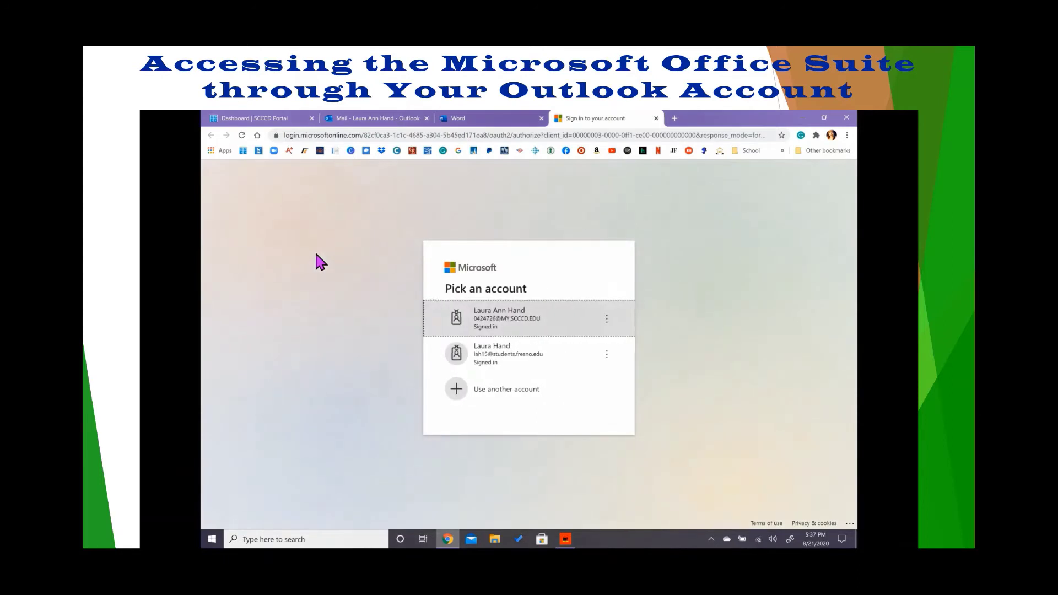
pyautogui.click(504, 324)
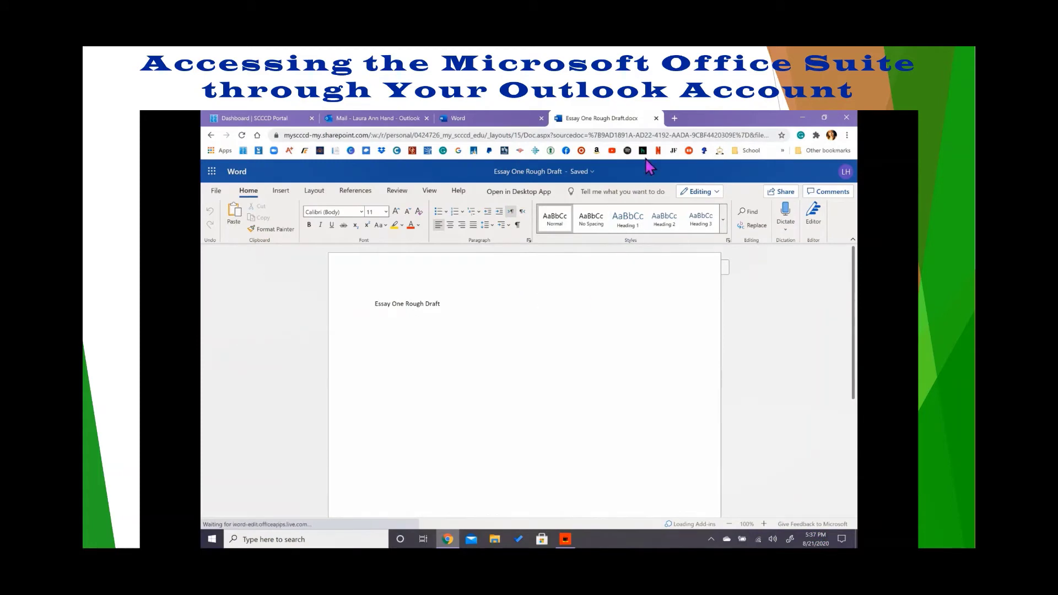
# Close the reopened document, relaunch Word to check the recent files, then close the Word tab.
pyautogui.click(656, 118)
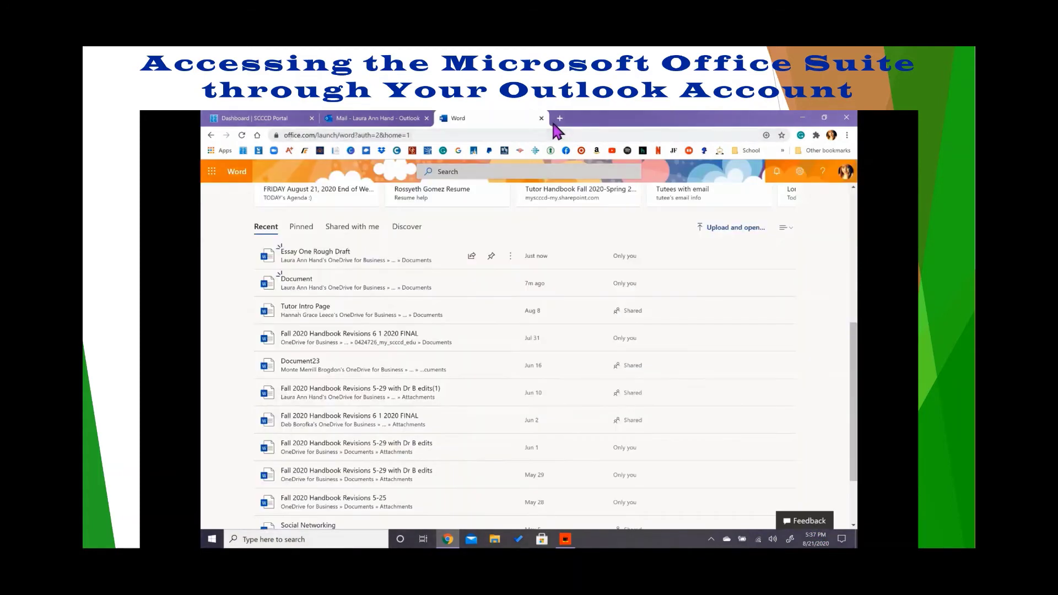
pyautogui.click(541, 118)
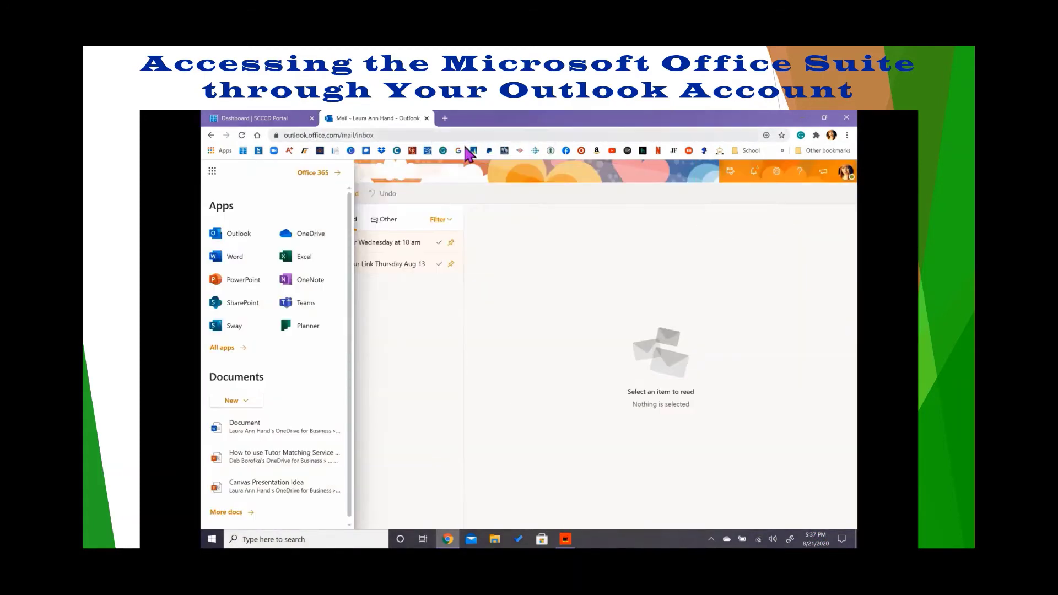
pyautogui.click(235, 258)
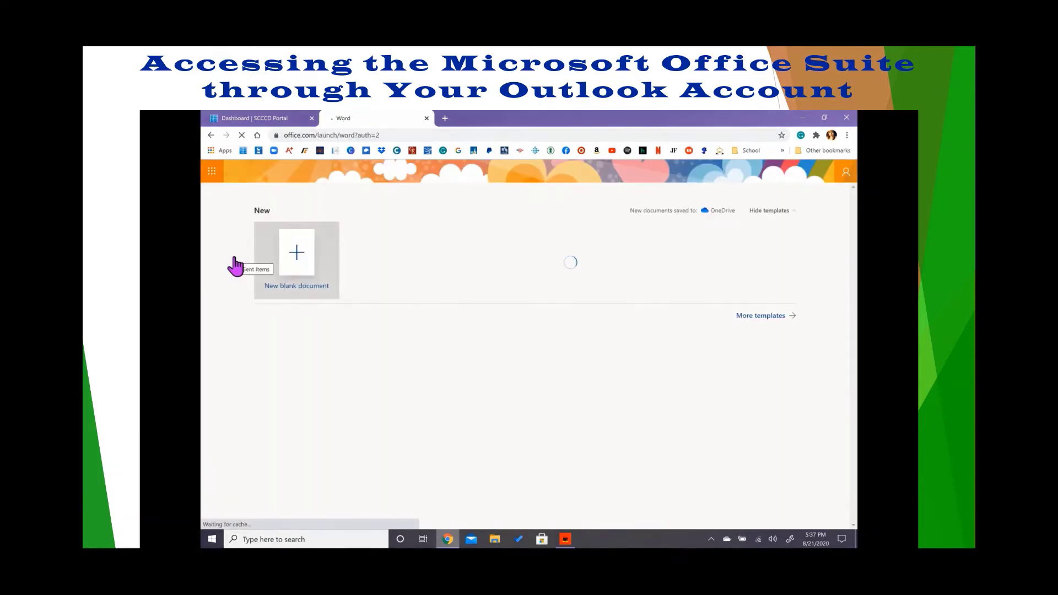
pyautogui.scroll(-3, 237, 266)
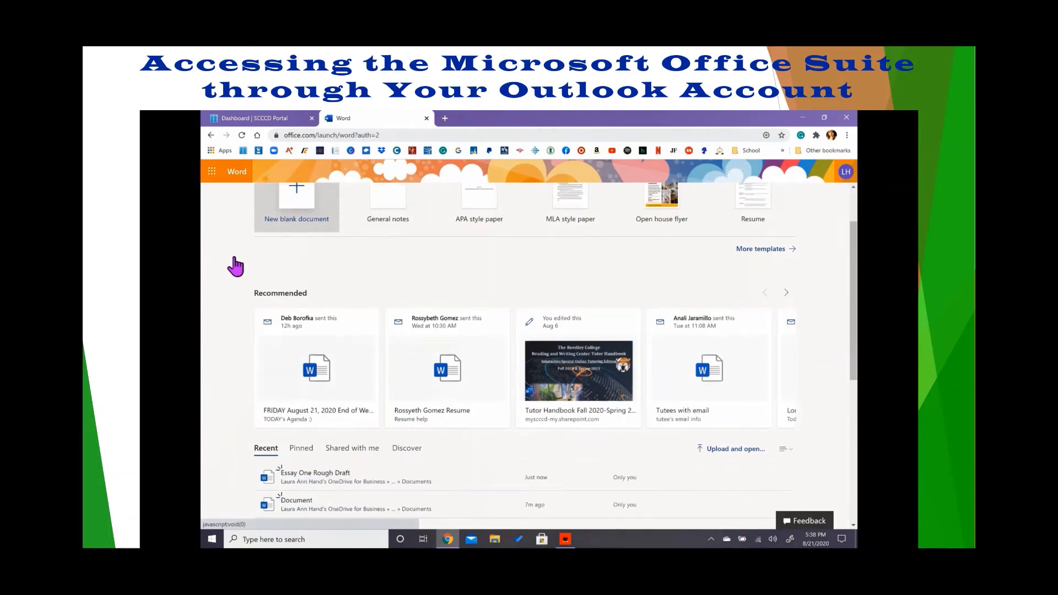
pyautogui.scroll(-1, 238, 266)
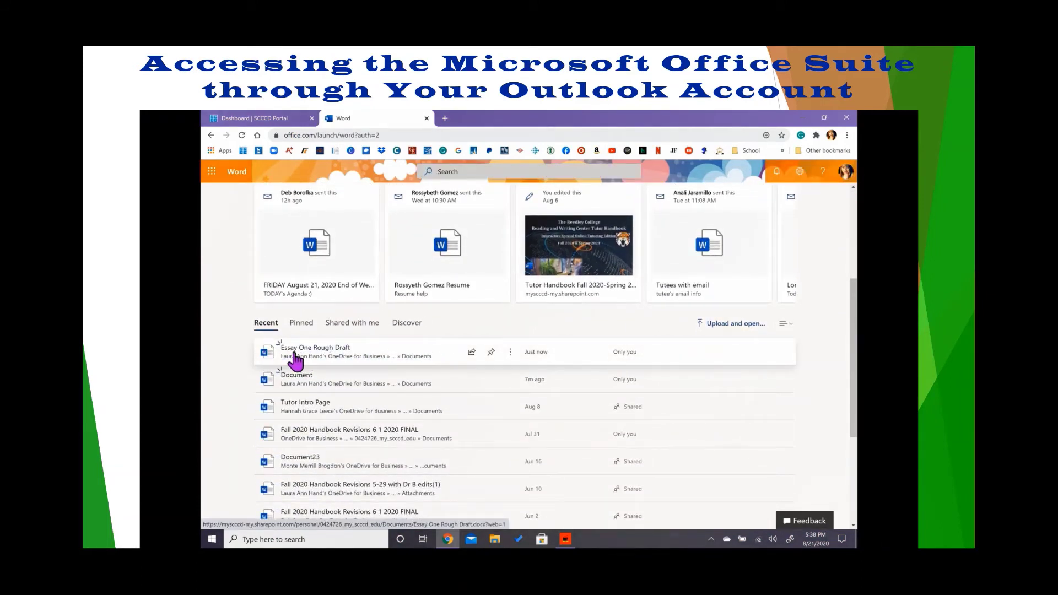
pyautogui.click(426, 118)
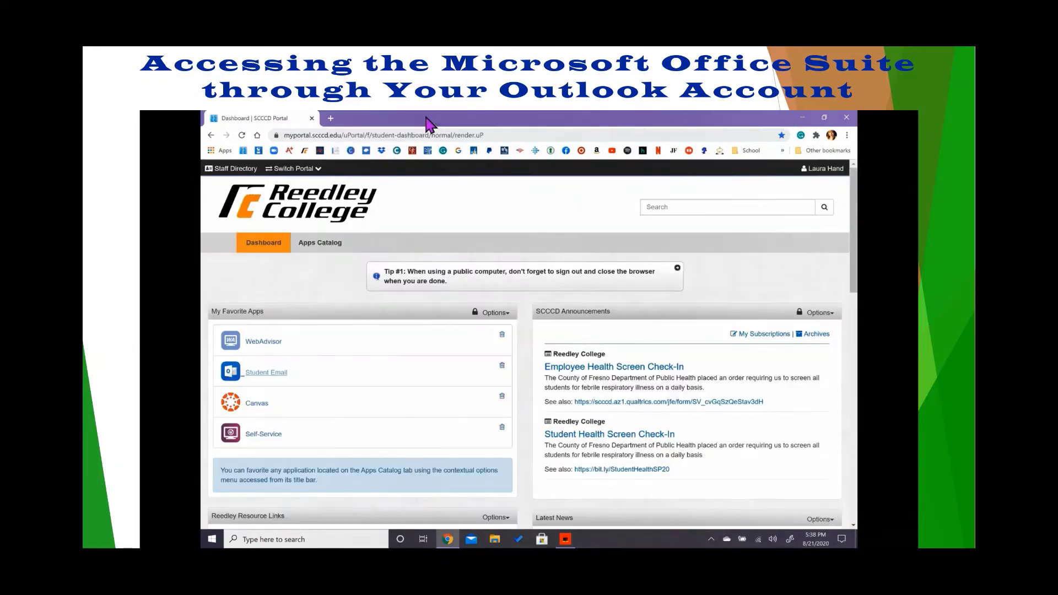
# In a new tab, reach Google Play's Apps section through the Google apps menu.
pyautogui.click(327, 118)
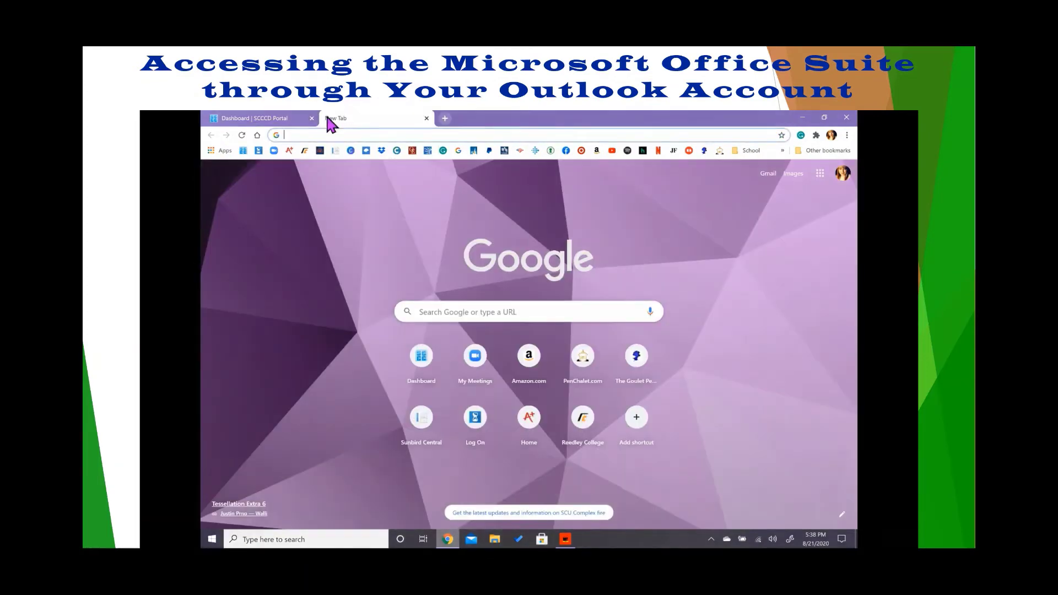
pyautogui.click(821, 176)
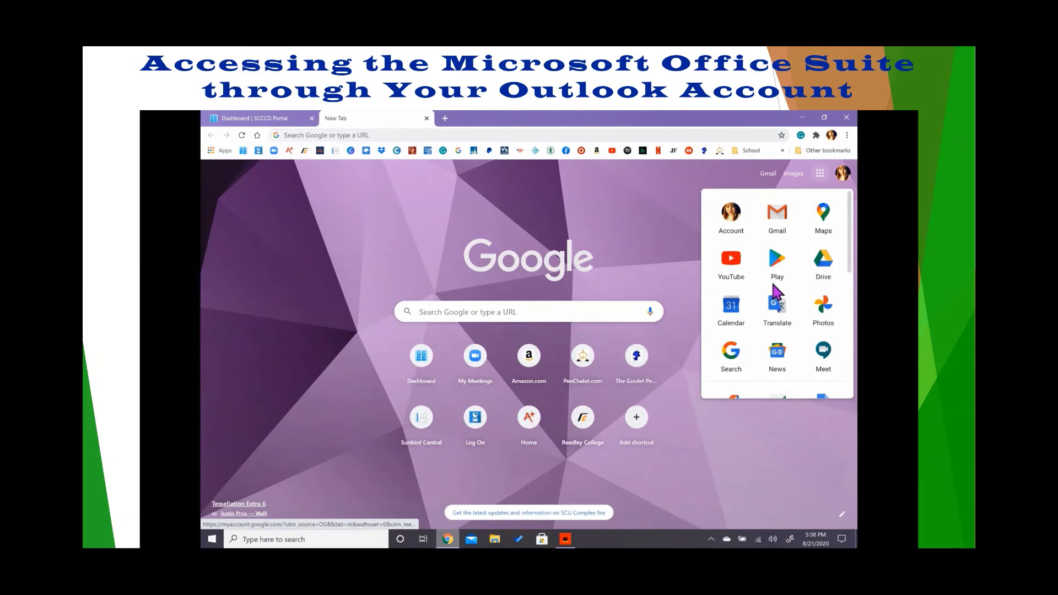
pyautogui.click(776, 263)
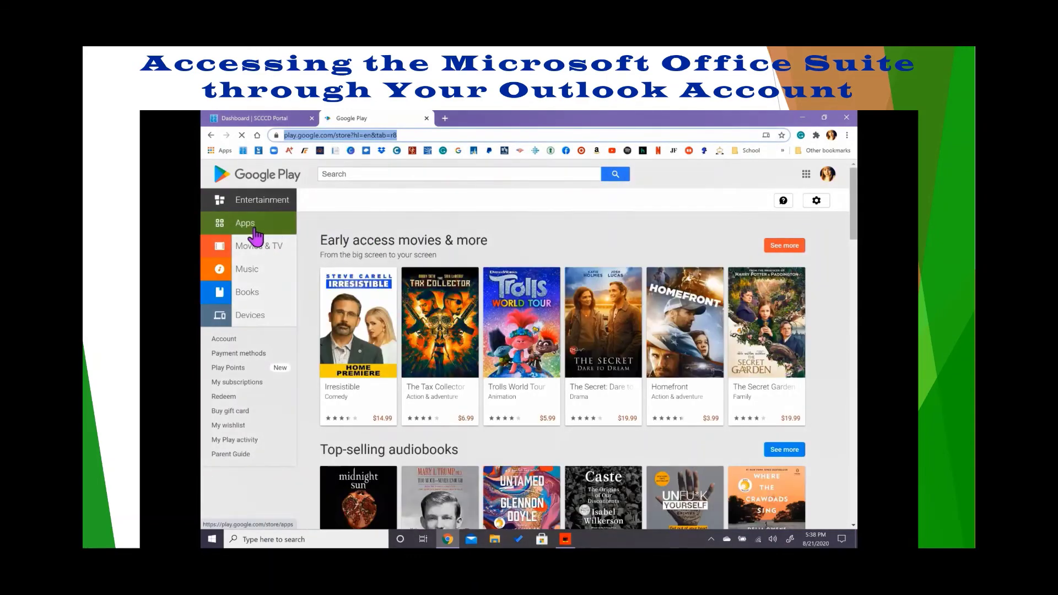
pyautogui.click(252, 228)
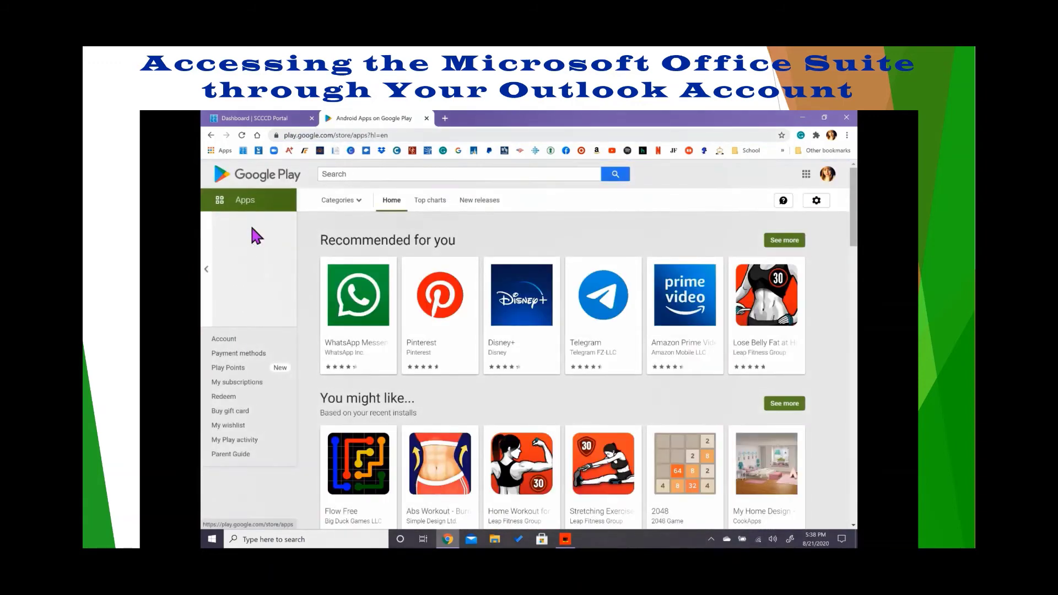
pyautogui.click(373, 175)
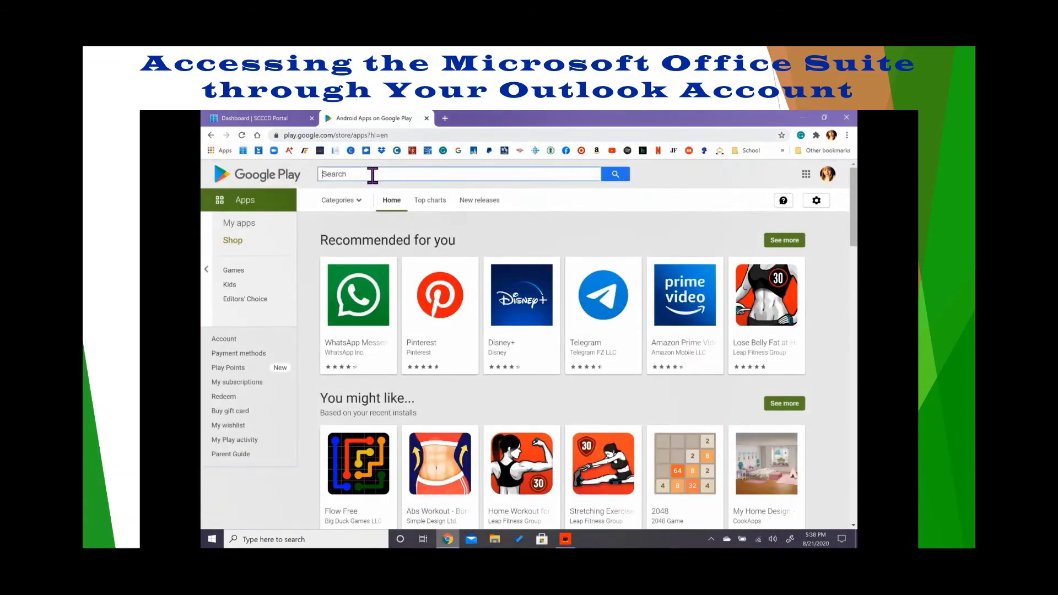
# Search Google Play for 'Microsoft Office' and review the Office and Word app listings.
pyautogui.write('Mic')
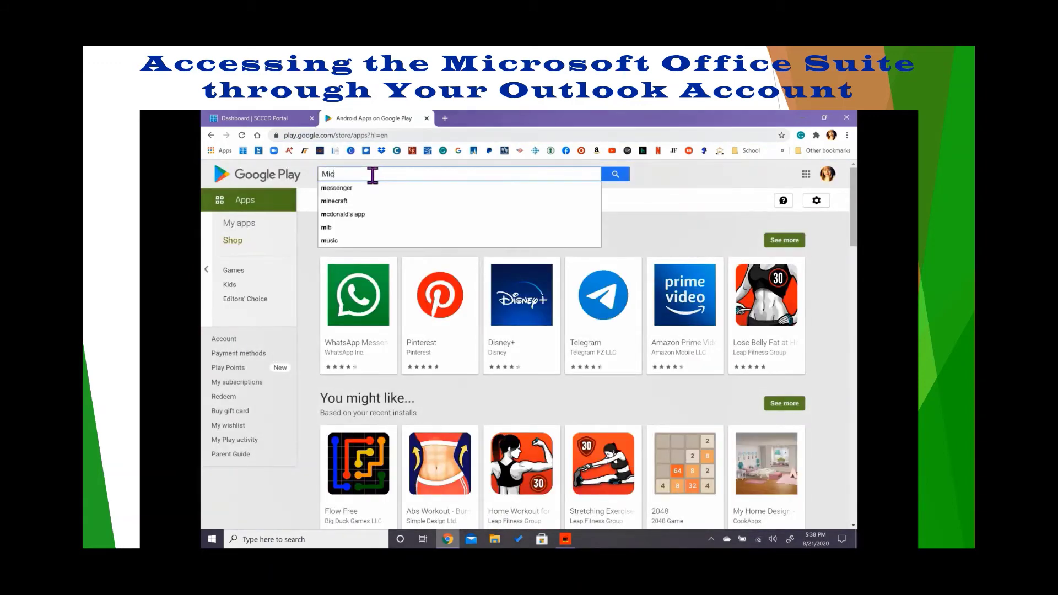
pyautogui.write('rosof')
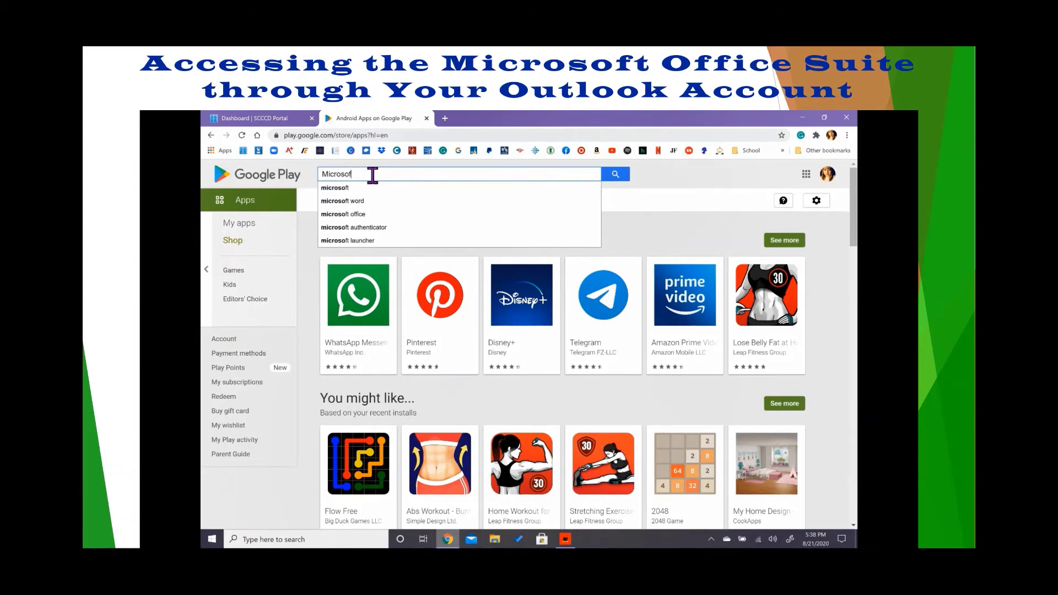
pyautogui.write('t Offic')
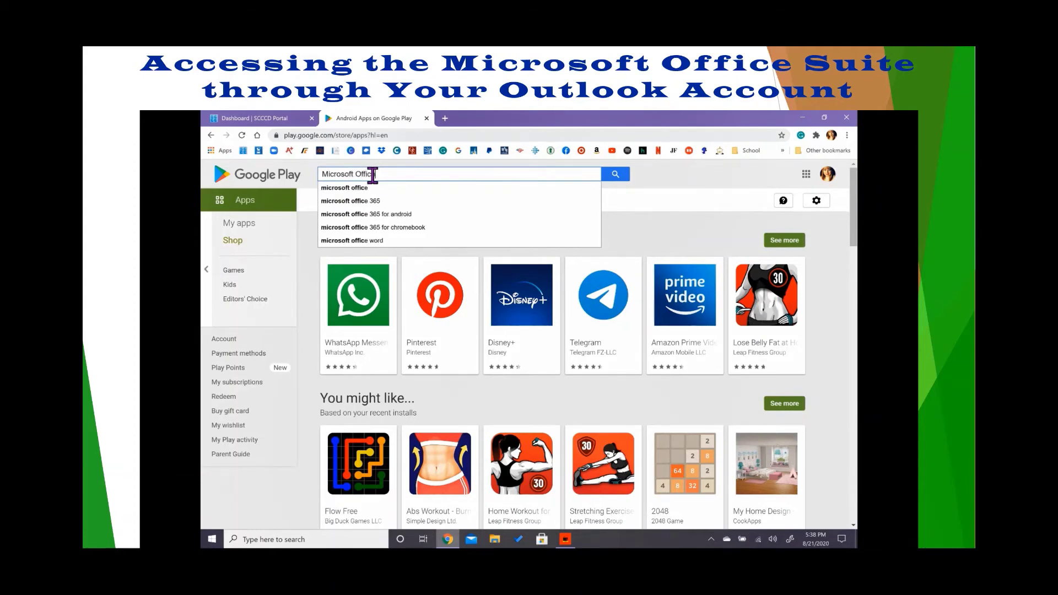
pyautogui.press('Return')
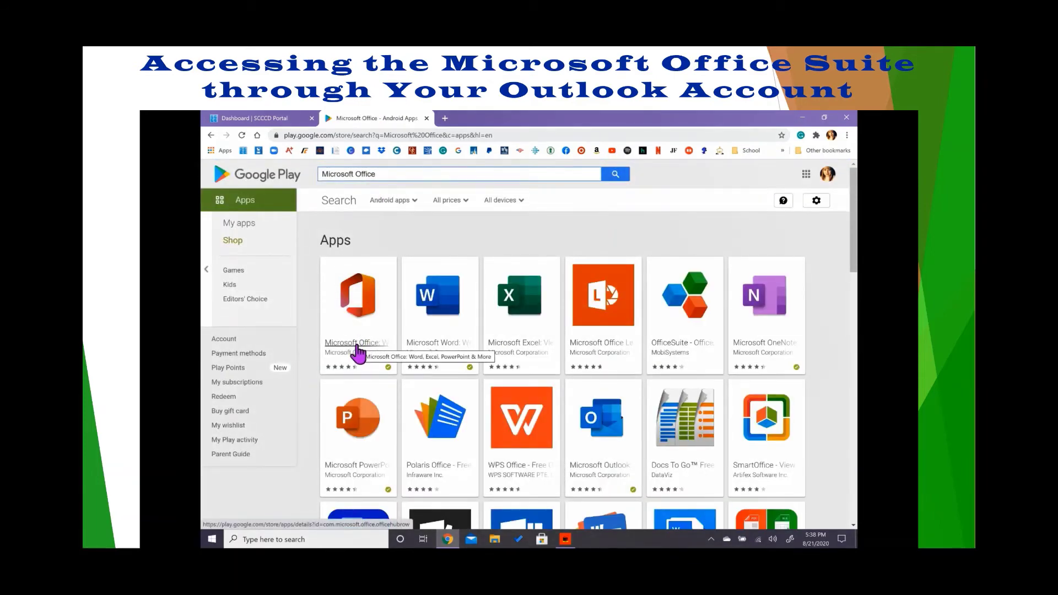
pyautogui.click(358, 351)
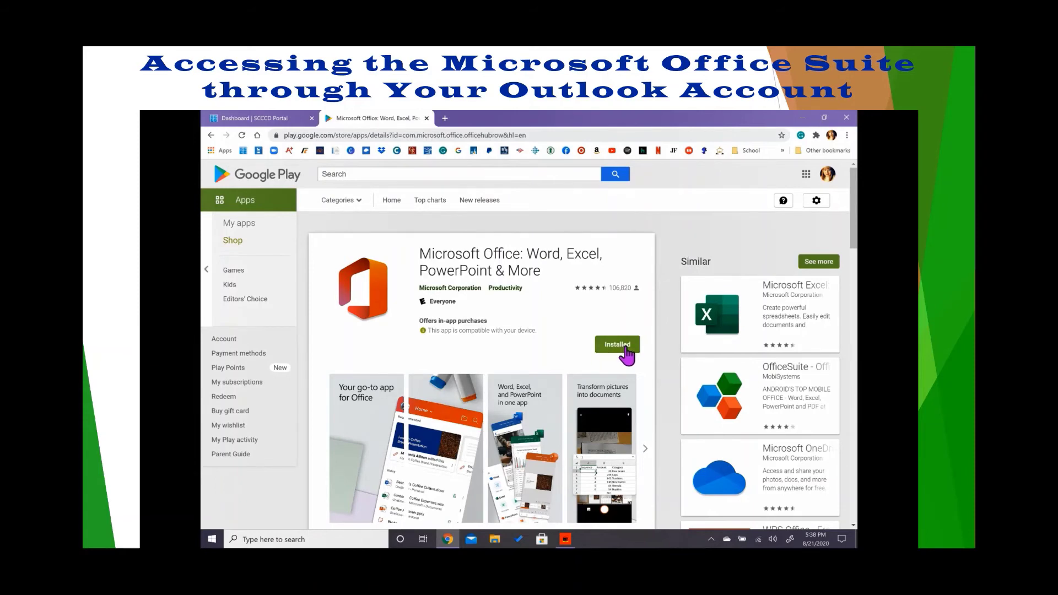
pyautogui.hotkey('alt', 'Left')
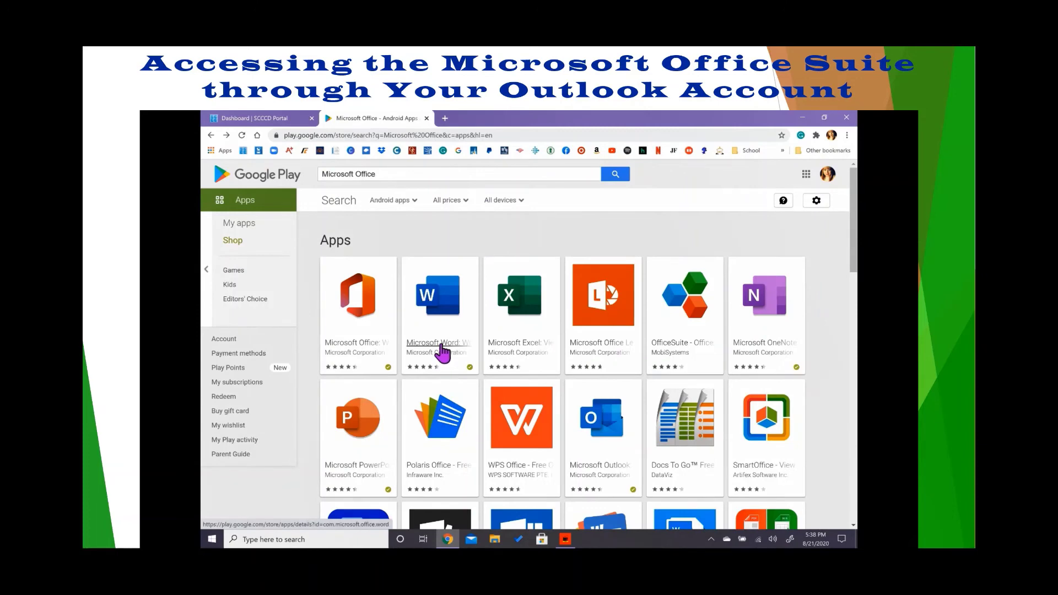
pyautogui.click(440, 346)
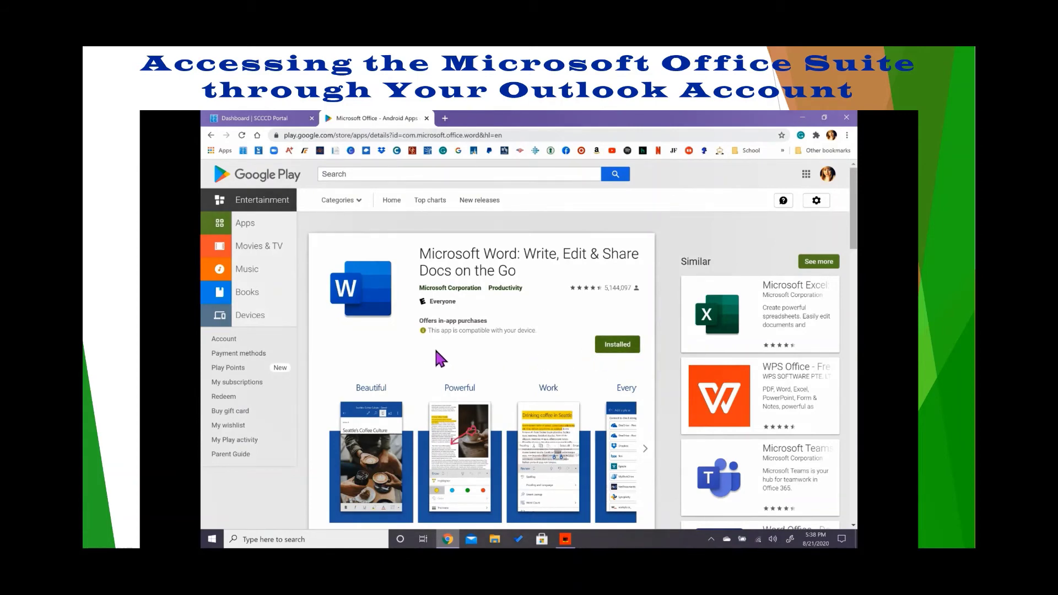
pyautogui.hotkey('alt', 'Left')
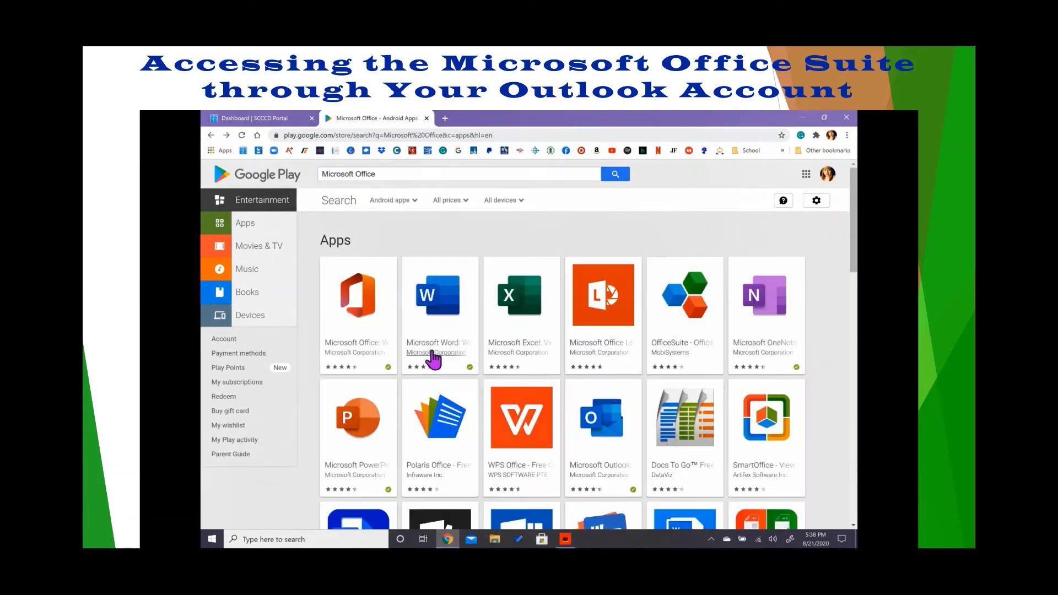
# Install Microsoft Excel on the OnePlus phone, verifying with the account password, then close Chrome.
pyautogui.click(510, 350)
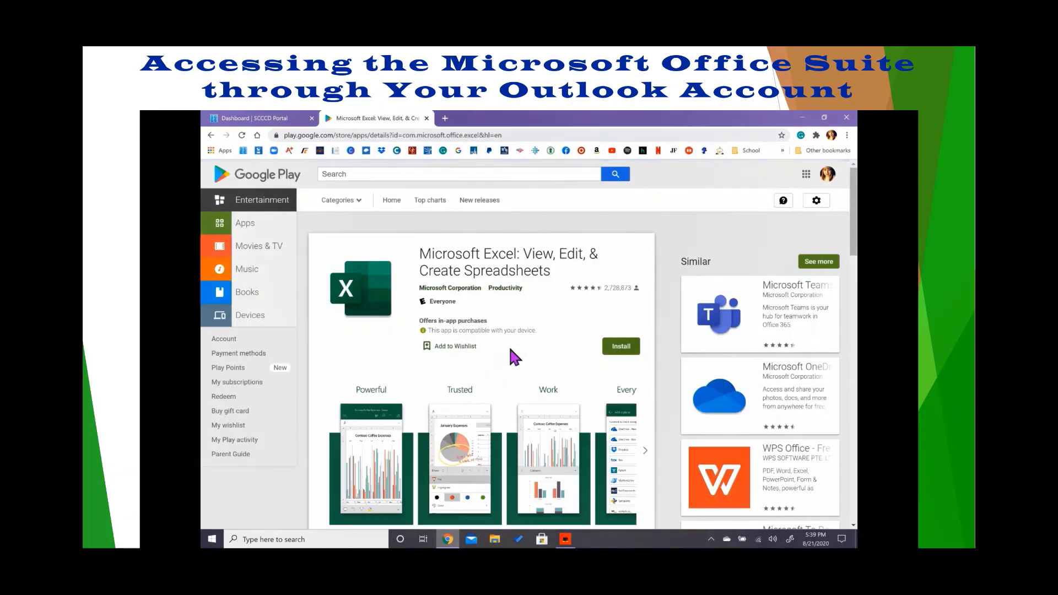
pyautogui.click(613, 351)
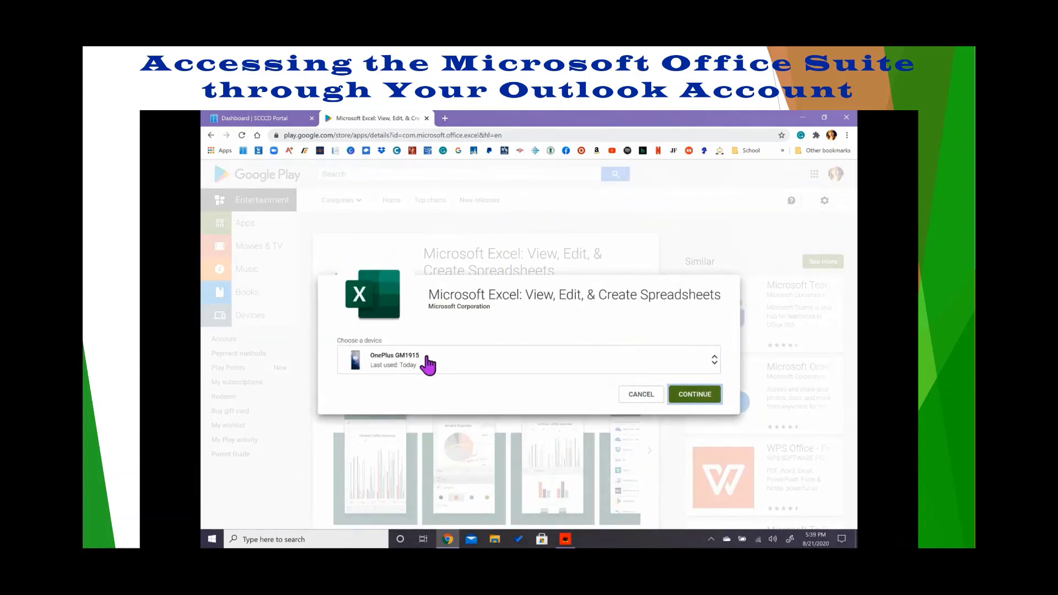
pyautogui.click(408, 366)
pyautogui.click(678, 392)
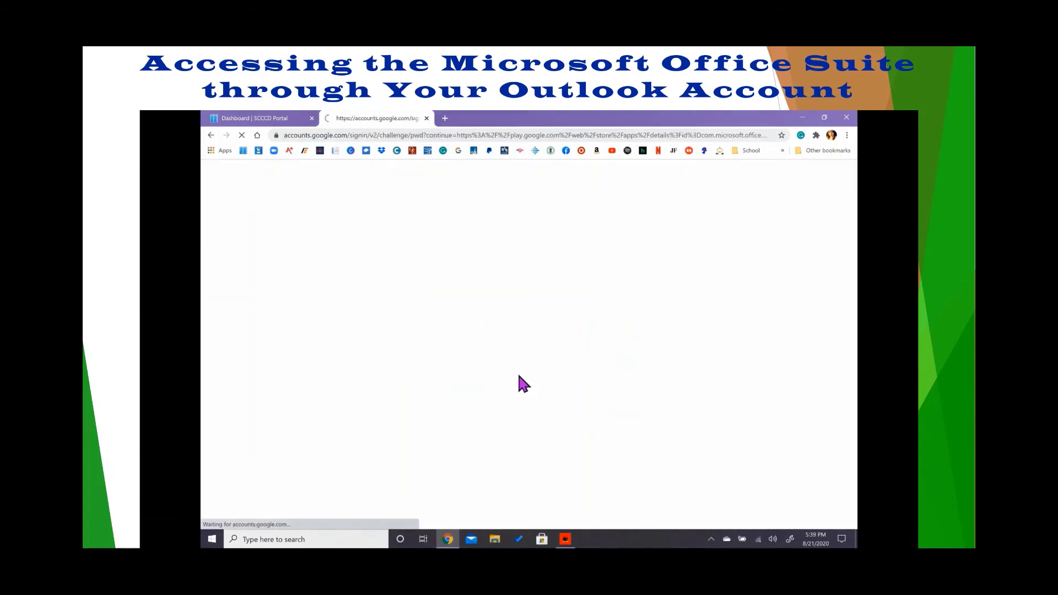
pyautogui.click(478, 340)
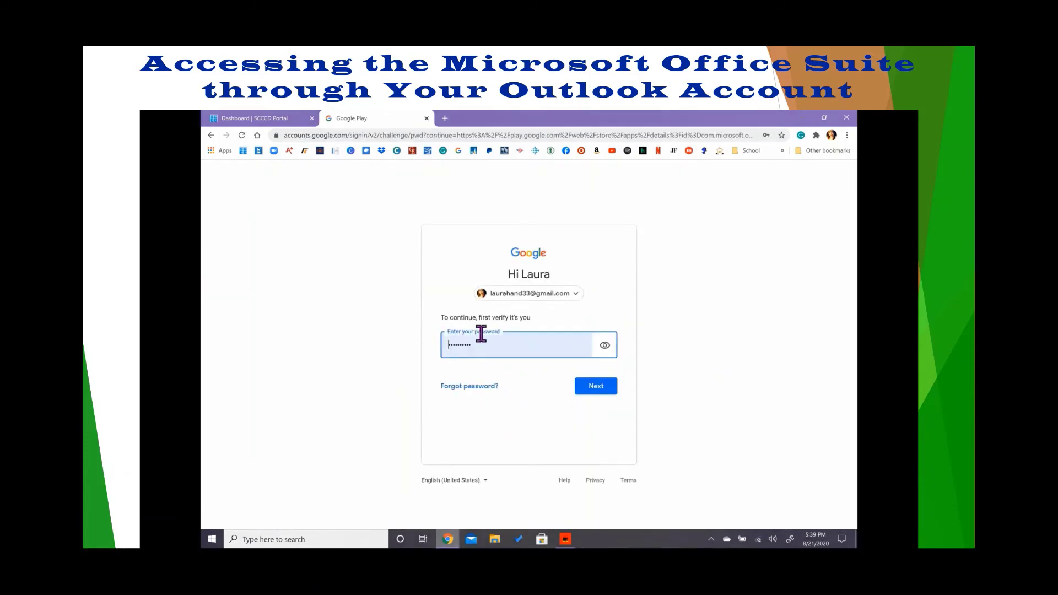
pyautogui.click(603, 388)
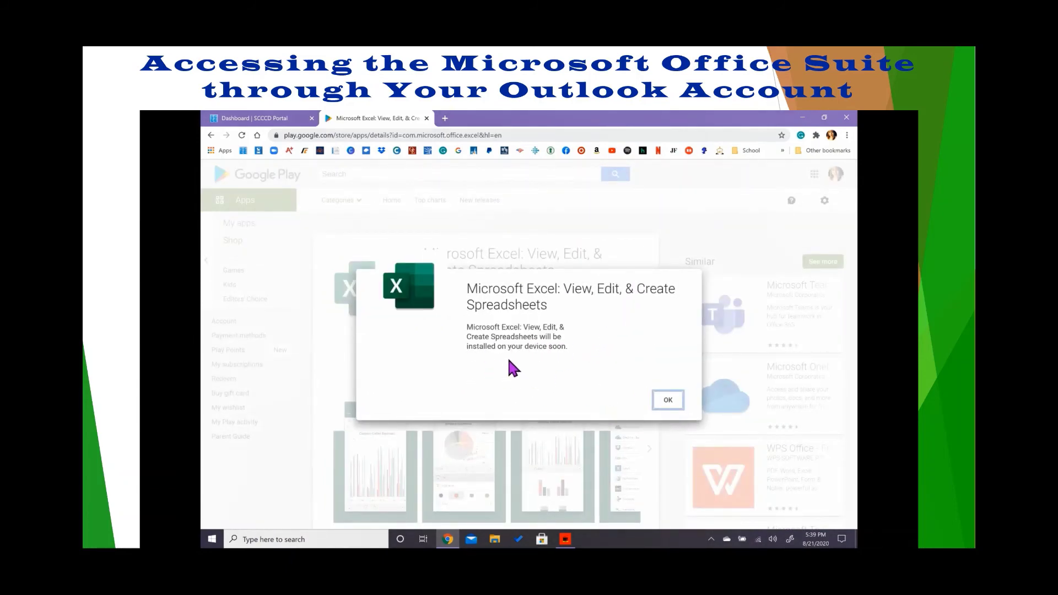
pyautogui.click(661, 401)
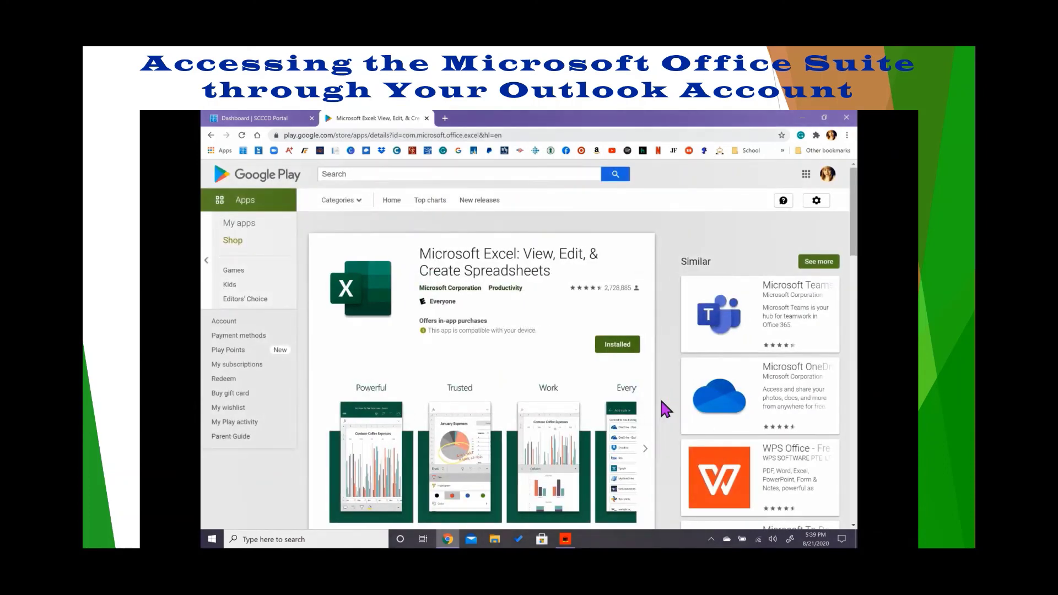
pyautogui.click(849, 118)
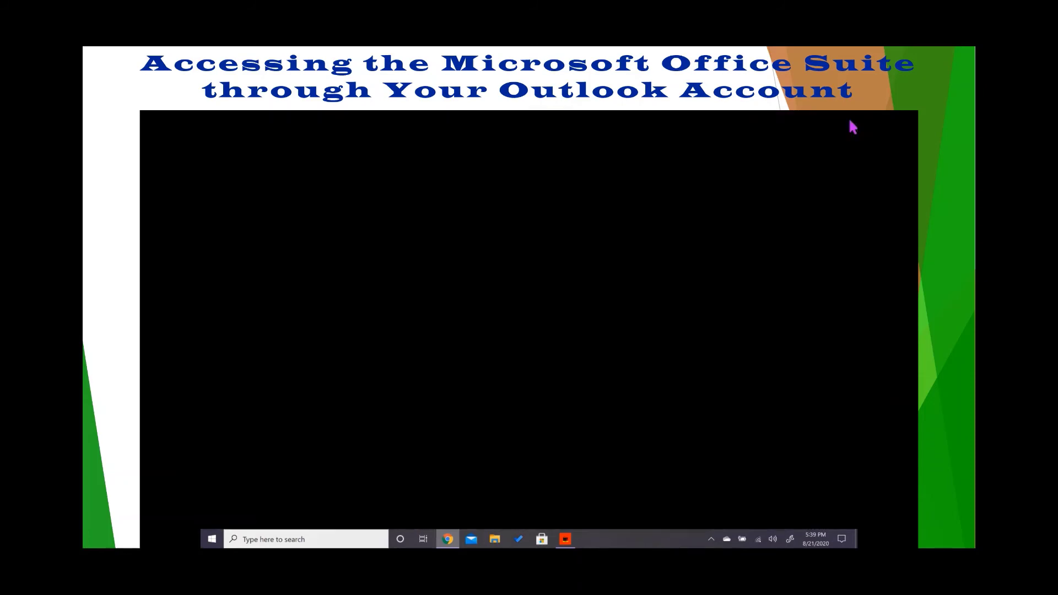